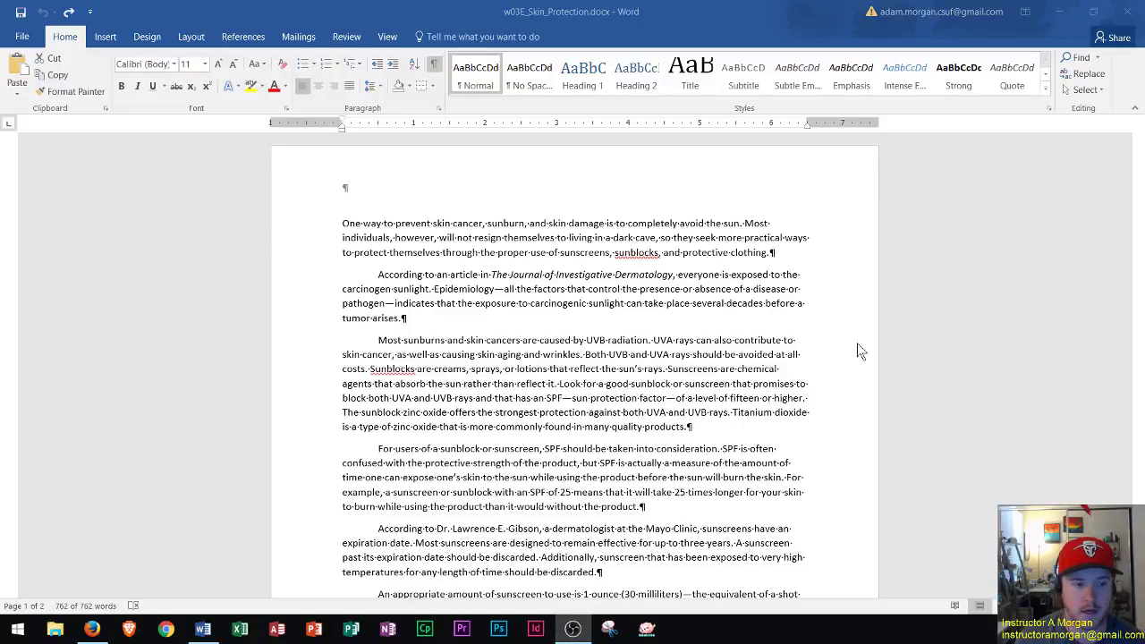
Select the whole essay and give it Double line spacing with 0 pt spacing after.
key(ctrl+a)
scroll(565, 327, down, 2)
scroll(564, 320, down, 15)
click(558, 323)
scroll(540, 248, up, 15)
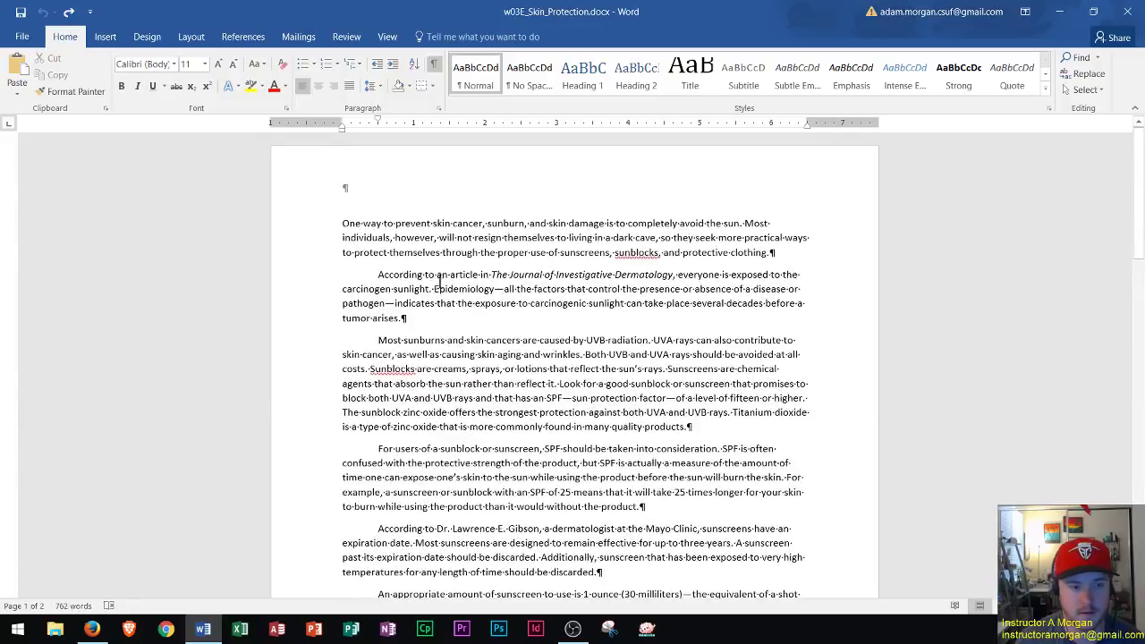
click(344, 223)
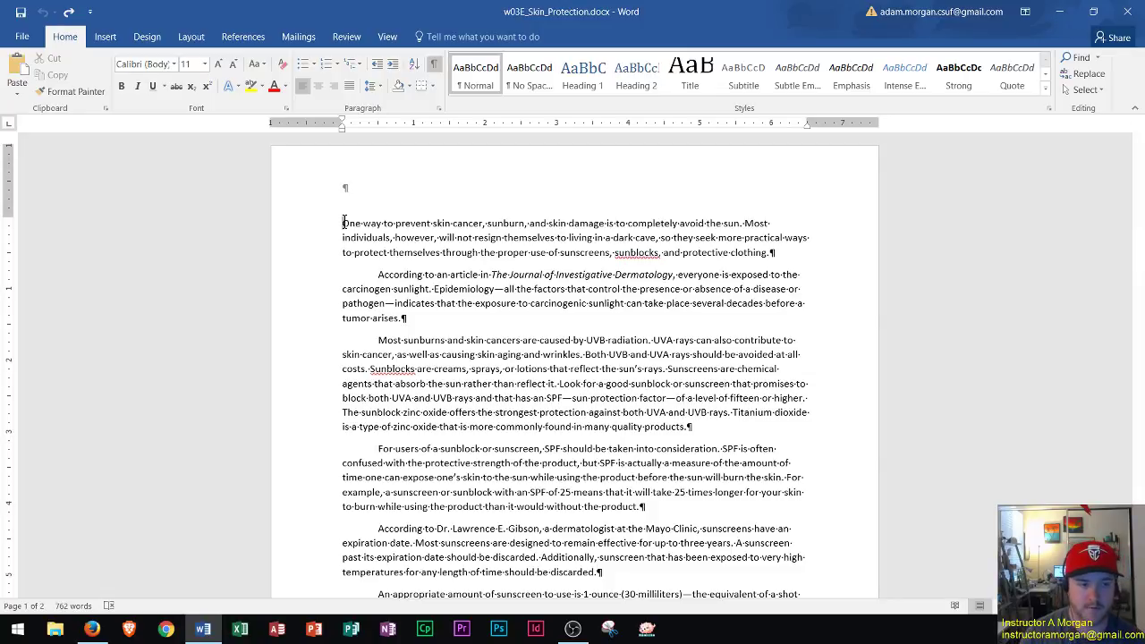
key(ctrl+a)
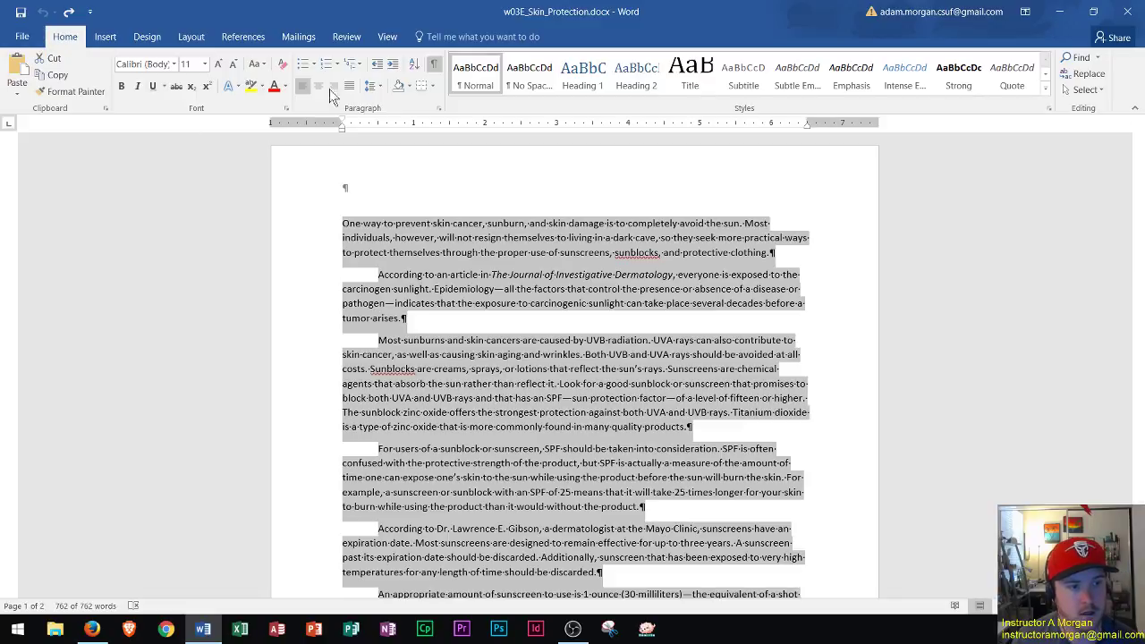
click(438, 109)
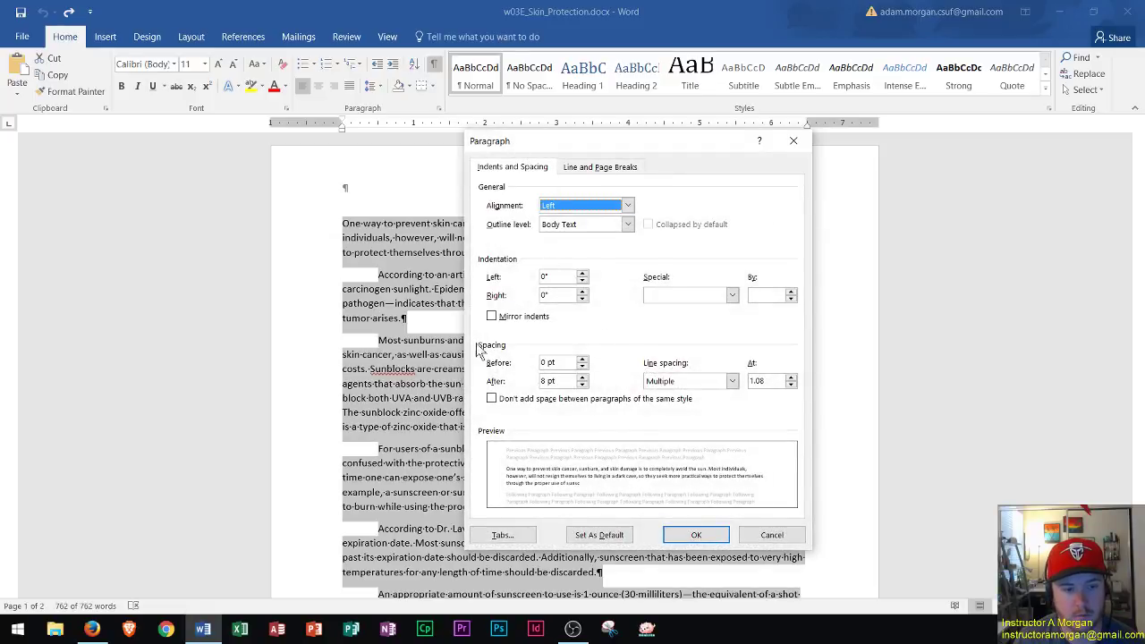
click(679, 381)
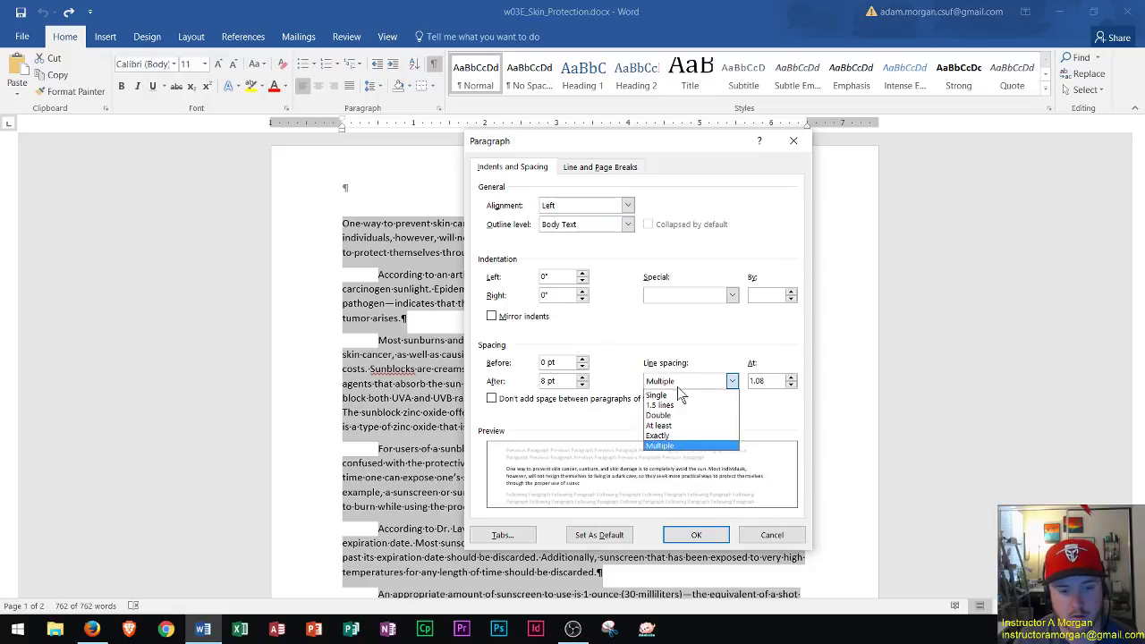
click(679, 416)
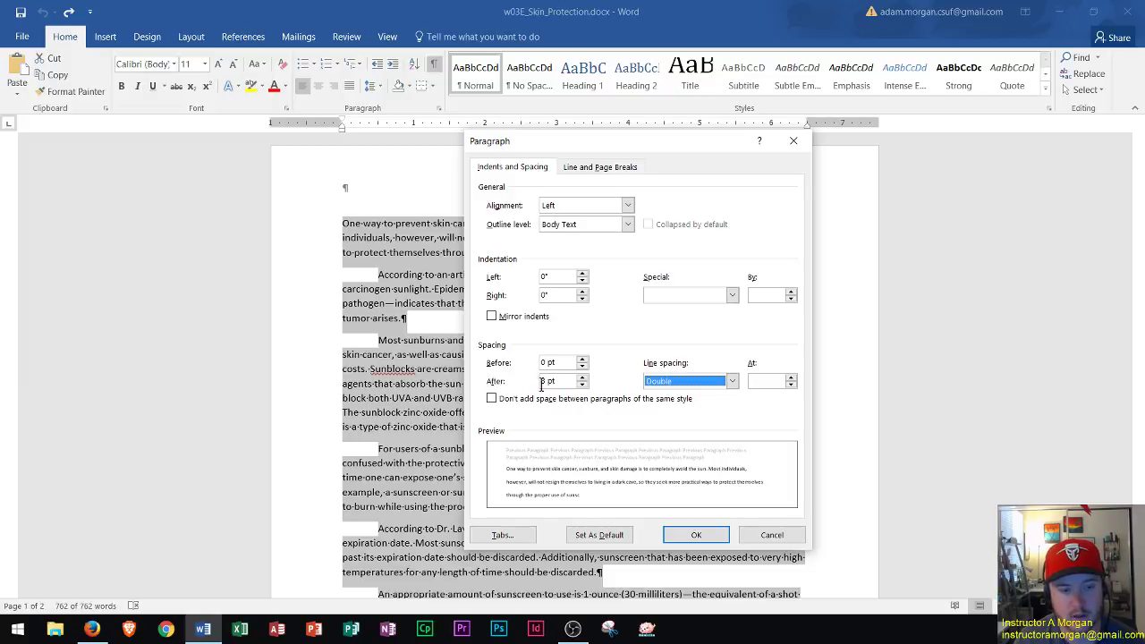
click(582, 385)
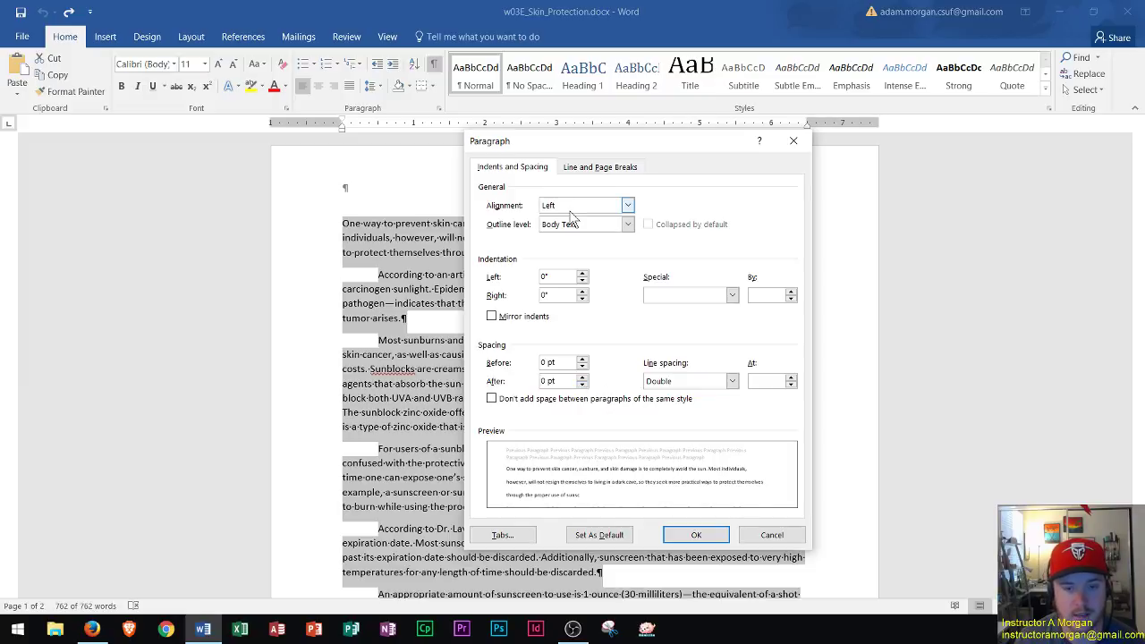
Apply the paragraph spacing and add an empty line above the first paragraph.
click(702, 537)
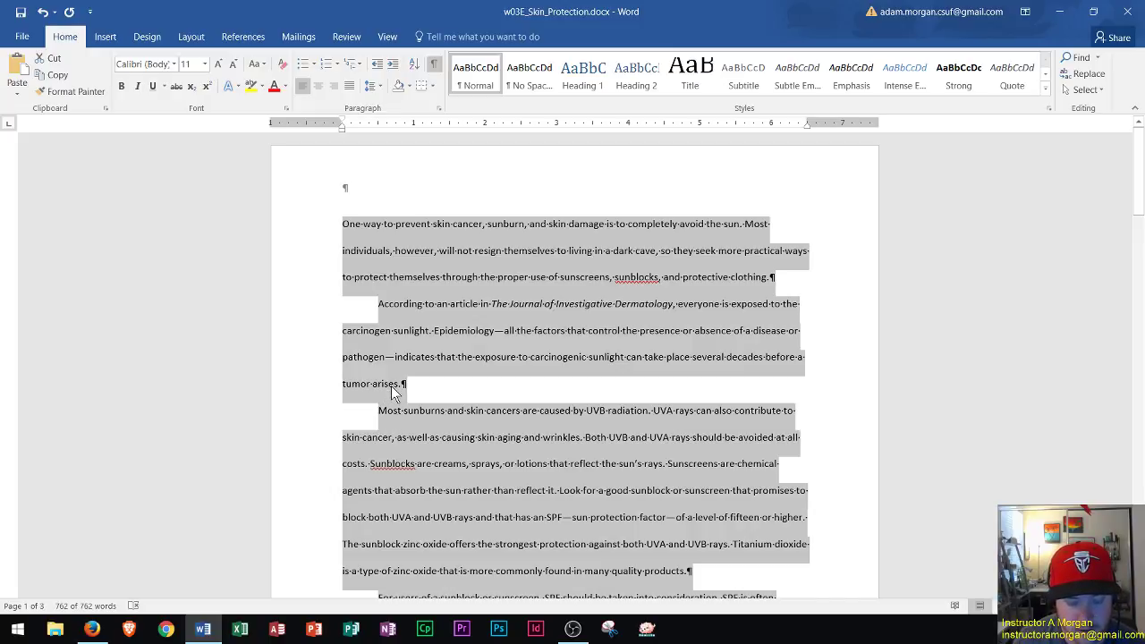
click(344, 222)
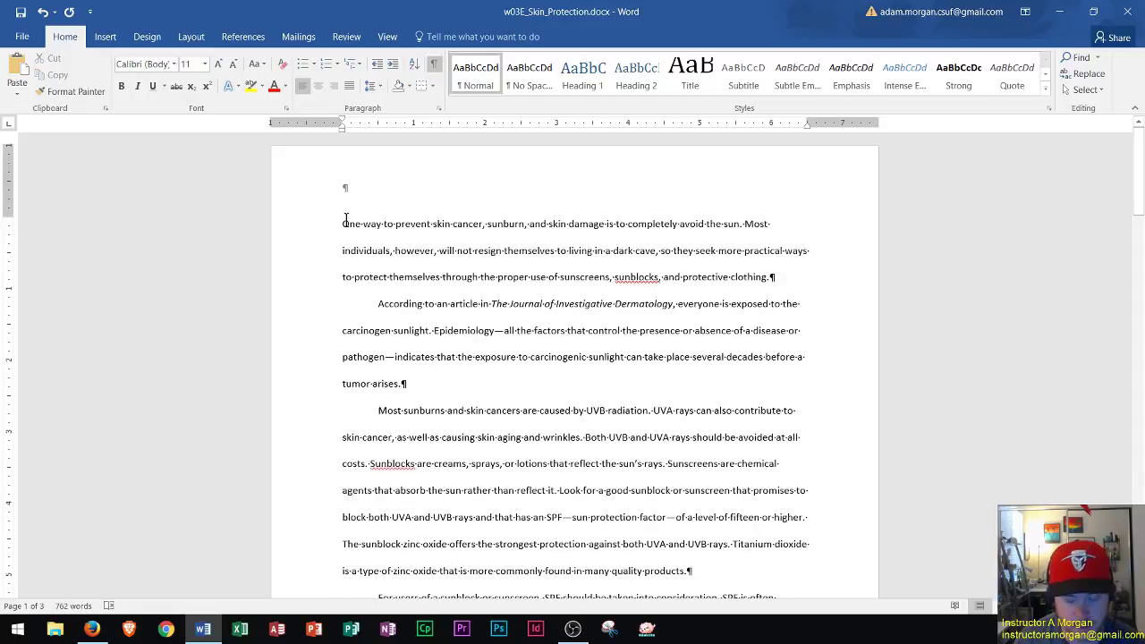
key(Return)
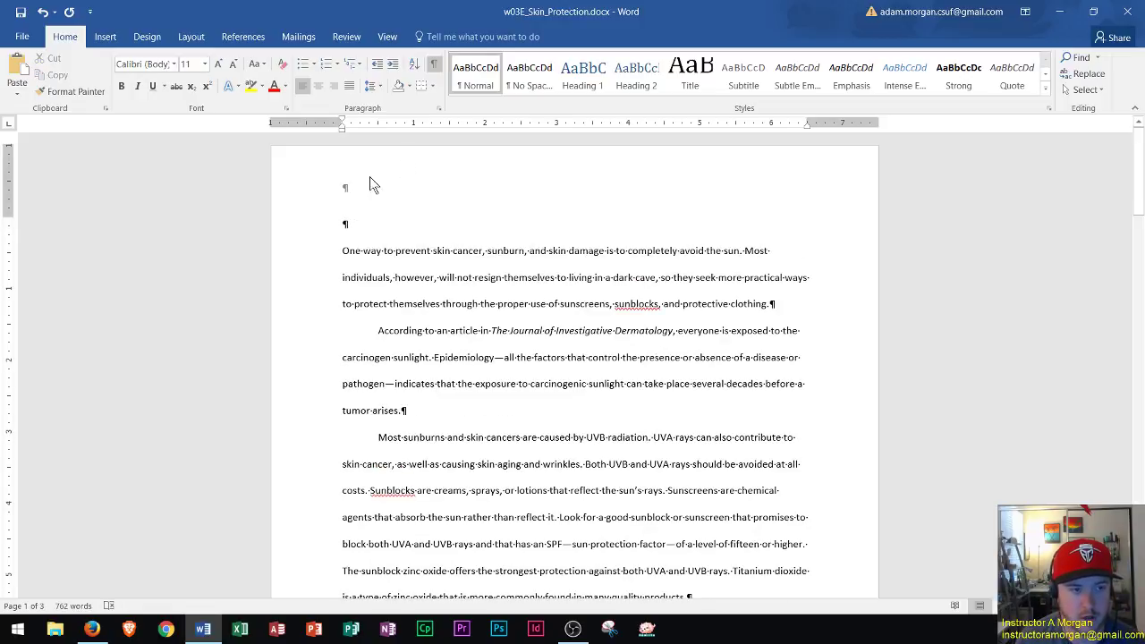
click(434, 64)
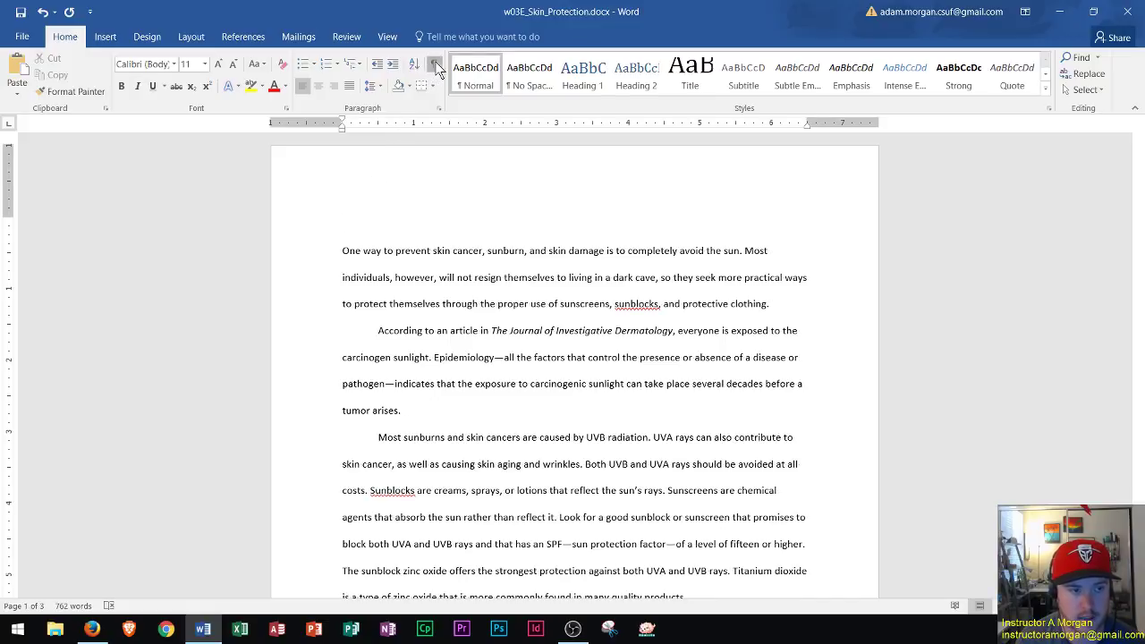
click(436, 67)
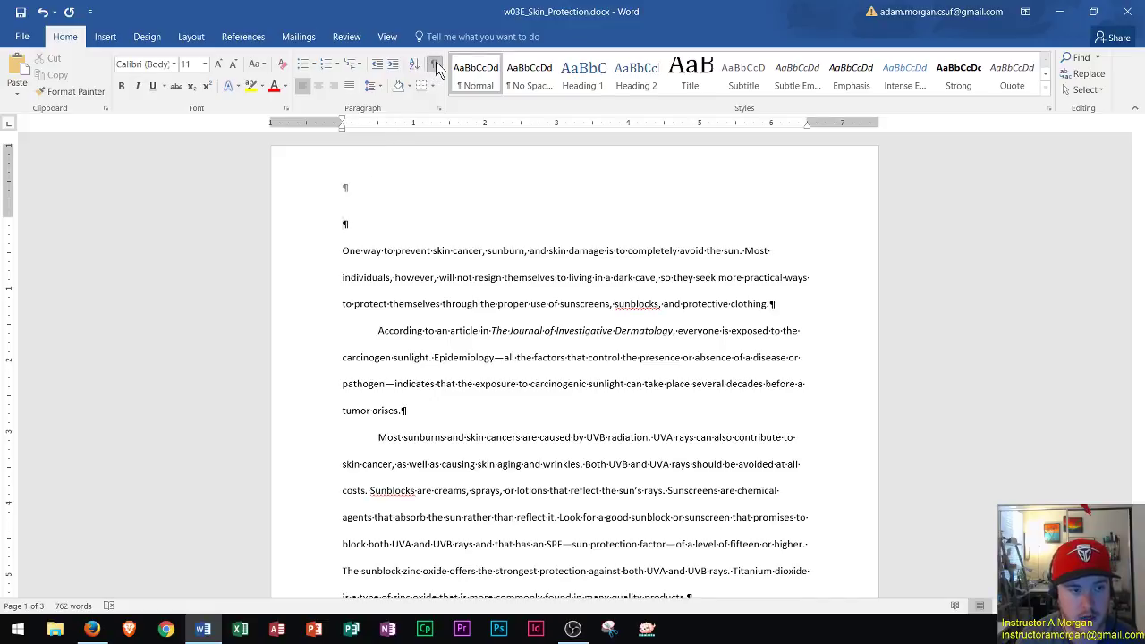
Type the student's name, the instructor's name and 'Dermatology 544' on separate lines.
click(373, 225)
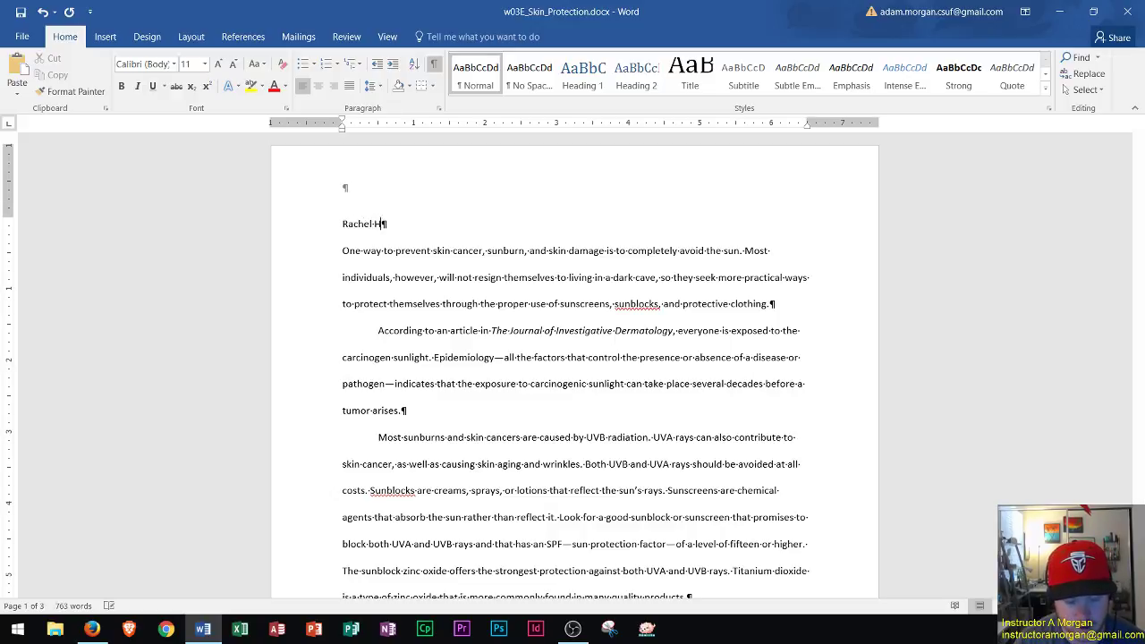
key(Return)
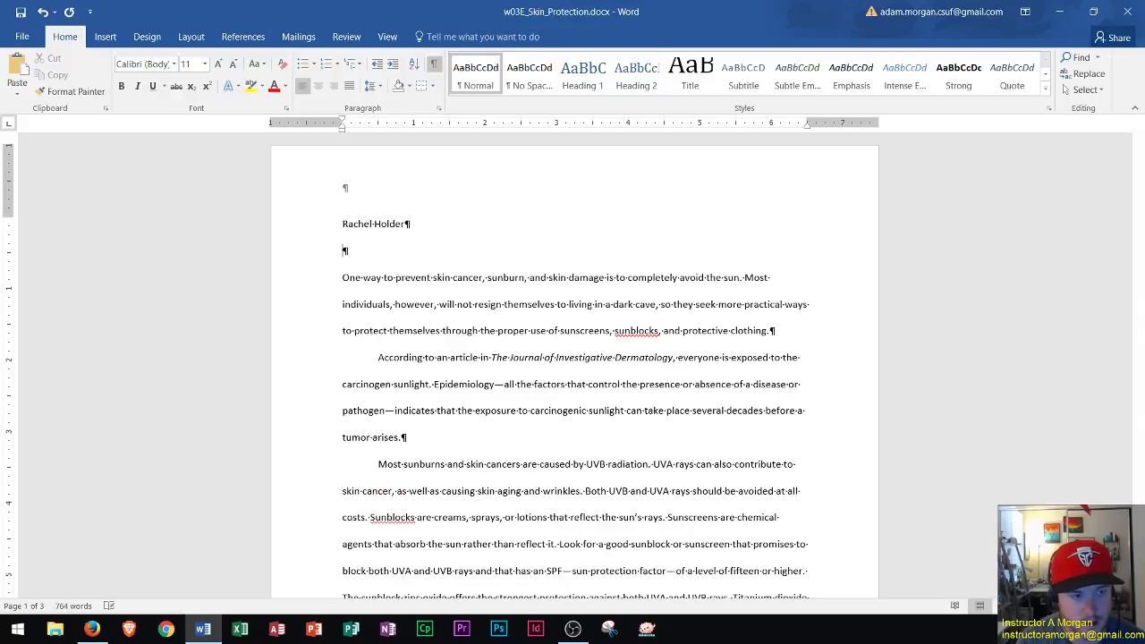
key(Return)
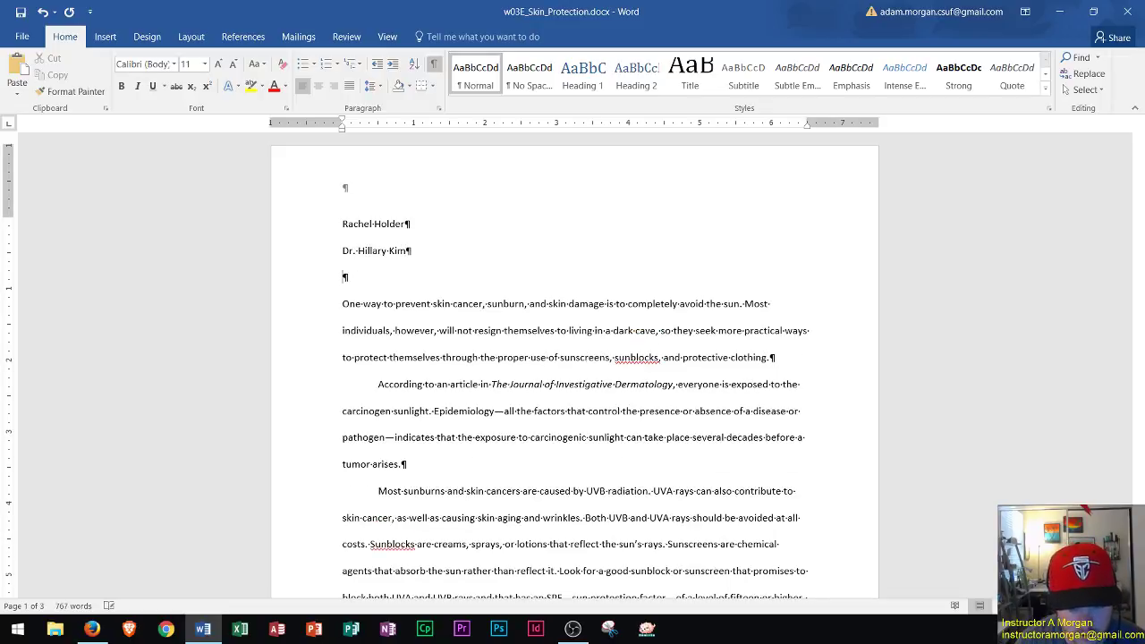
text(Derm)
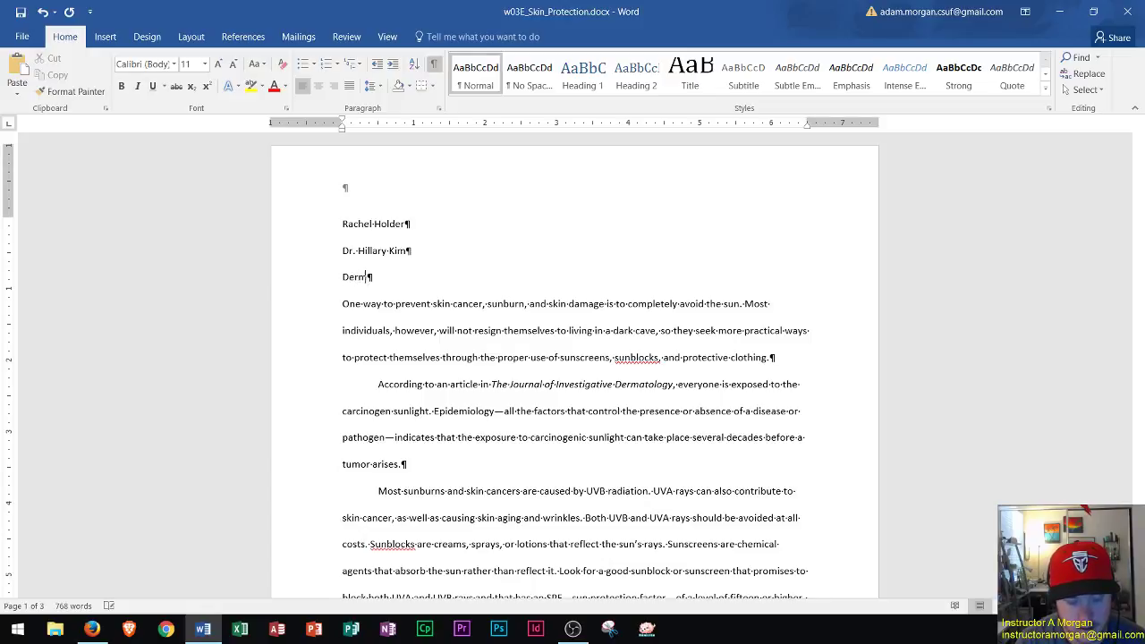
text(atology 544)
Add the date 'August 31, 2016' and the title 'Skin Protection' on new lines.
key(Return)
text(August 3)
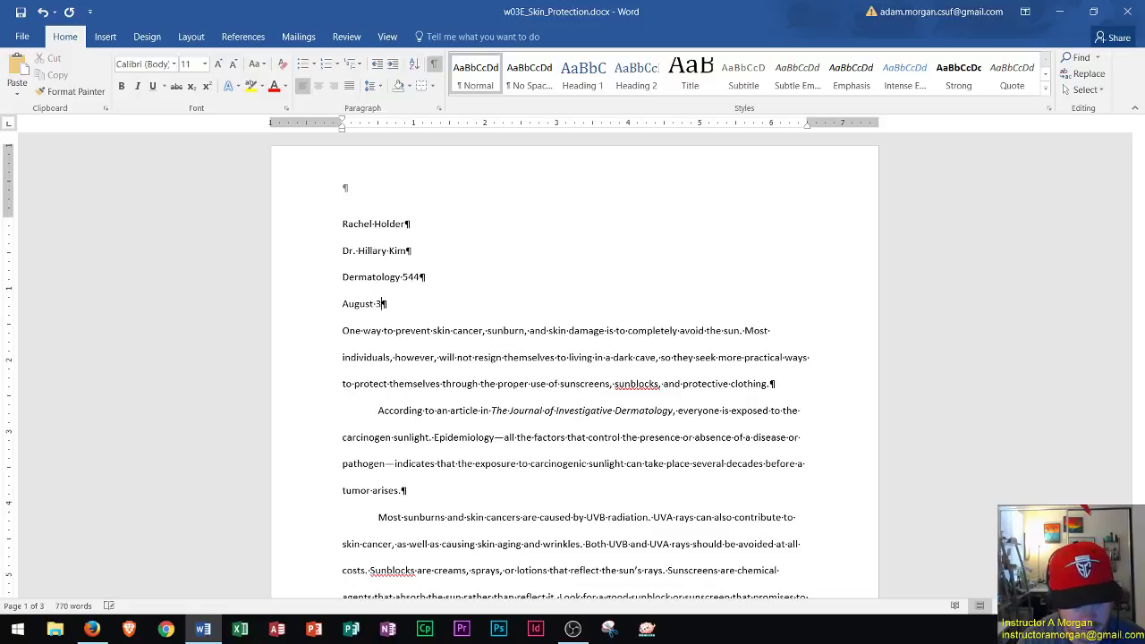
text(1, 2016)
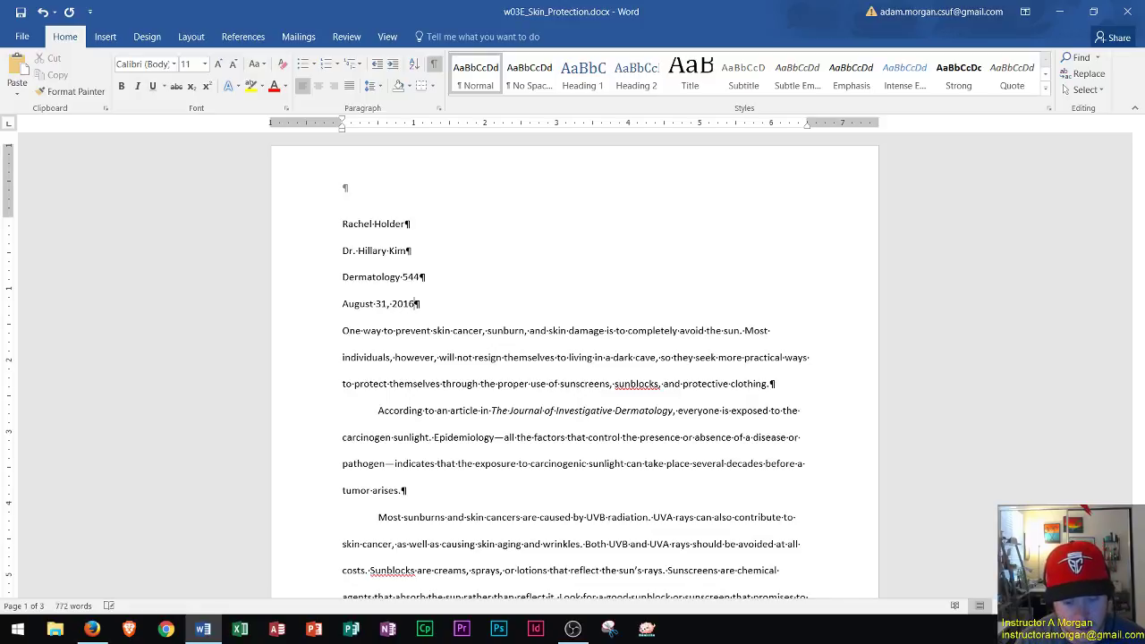
key(Return)
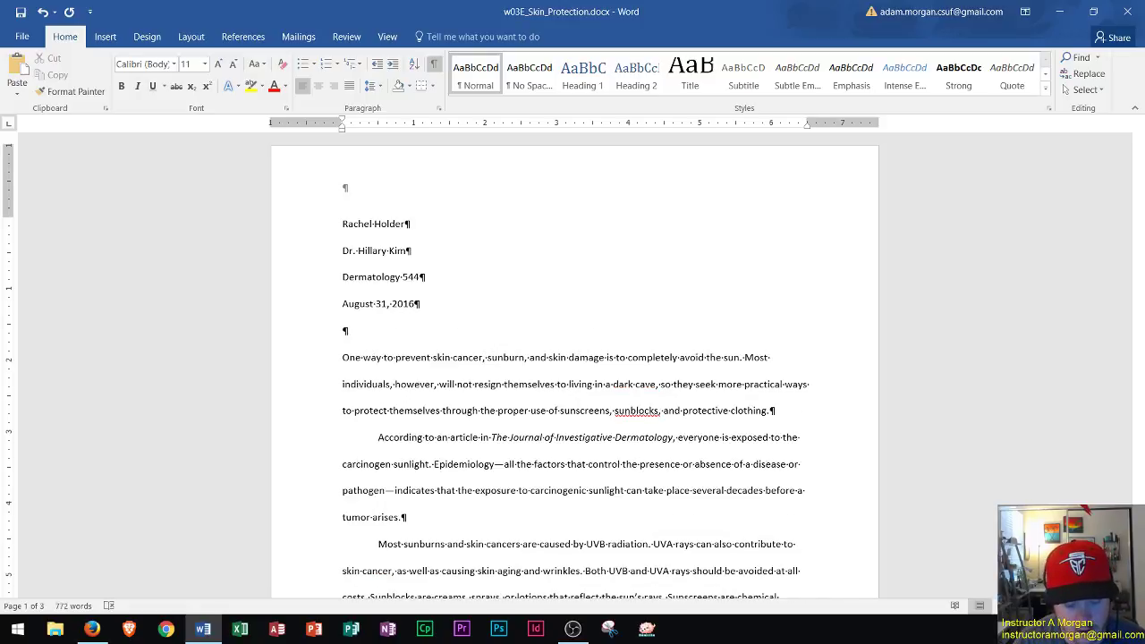
text(Skim)
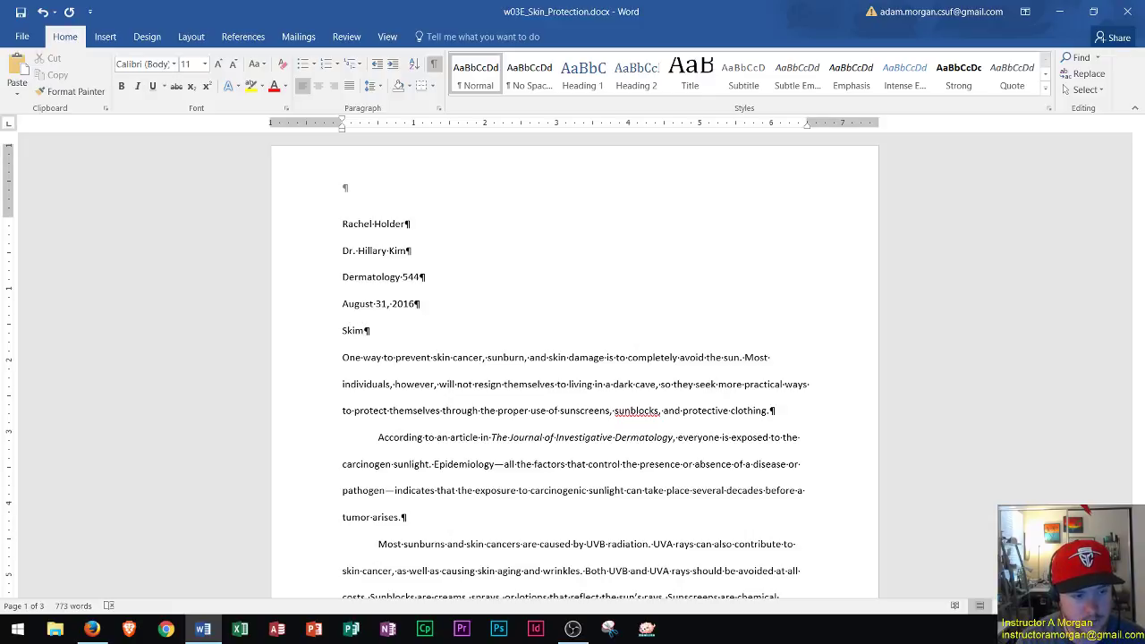
key(BackSpace)
text(n Protection)
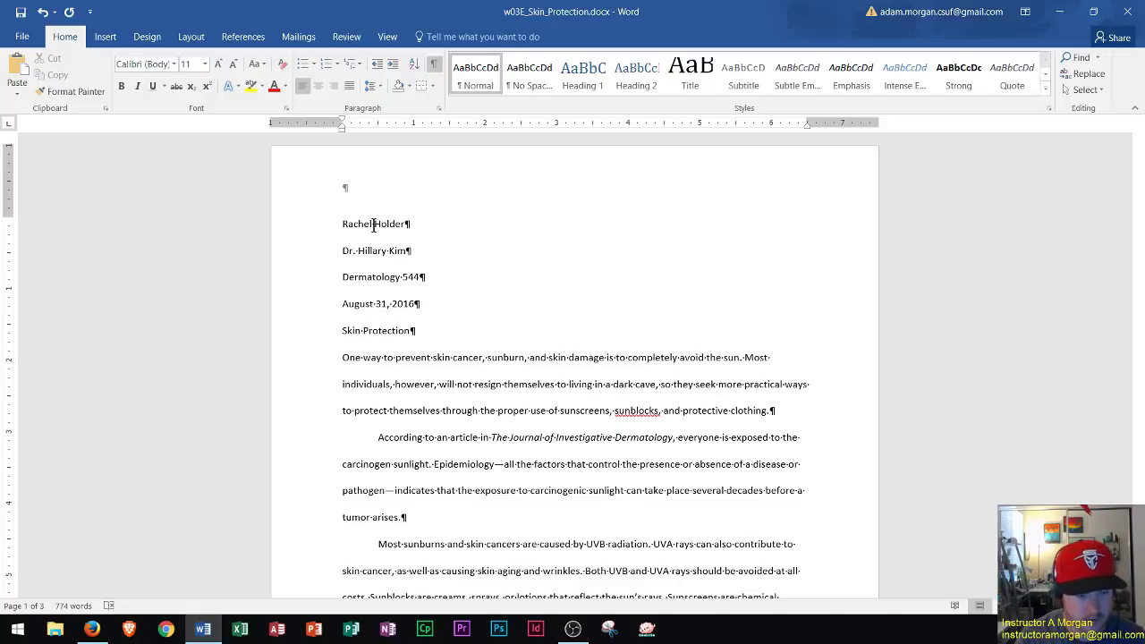
key(ctrl+e)
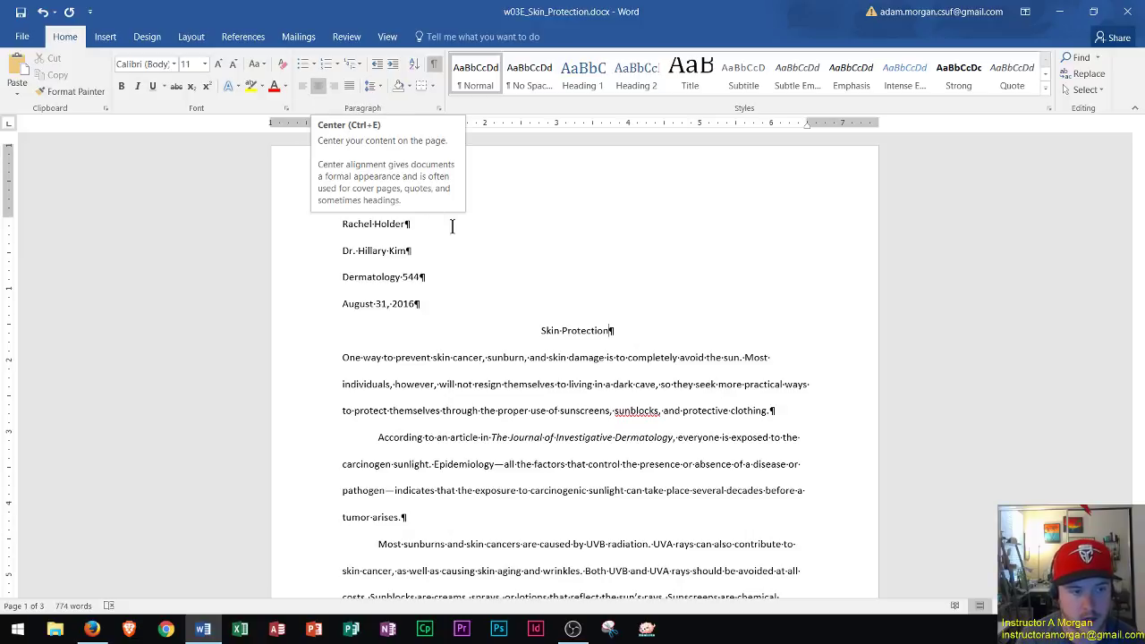
scroll(636, 333, down, 1)
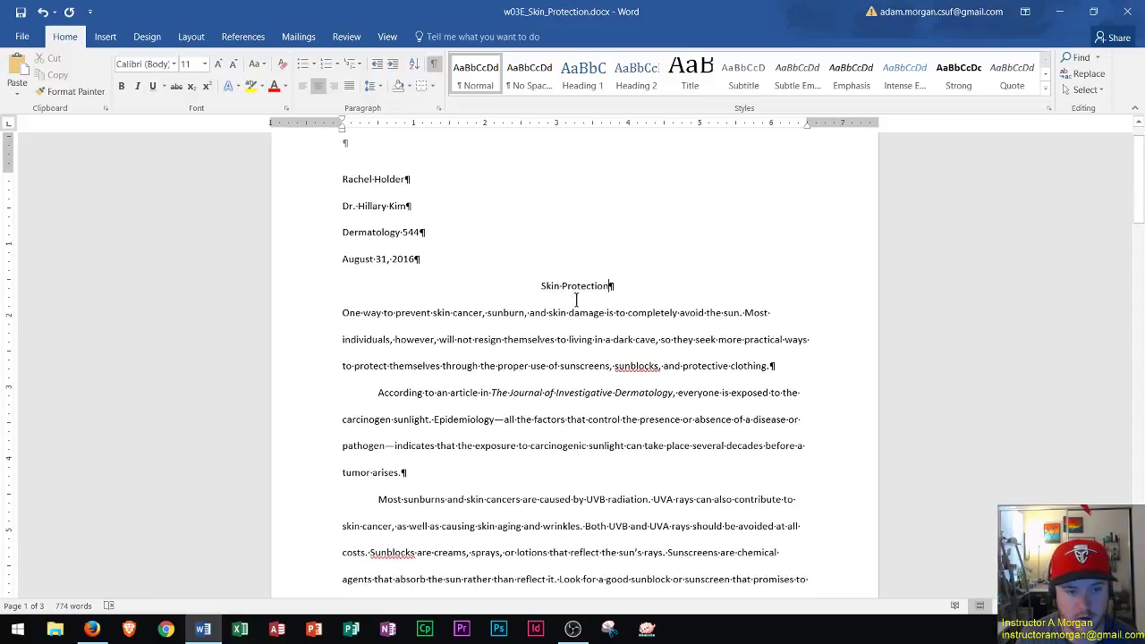
scroll(540, 342, up, 1)
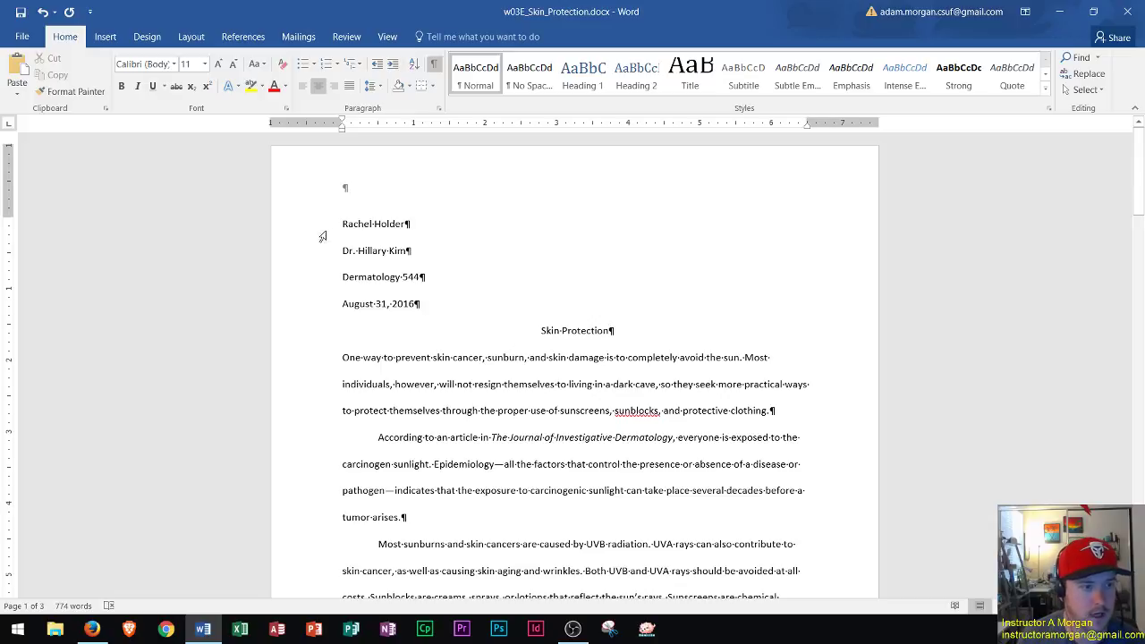
scroll(371, 198, down, 8)
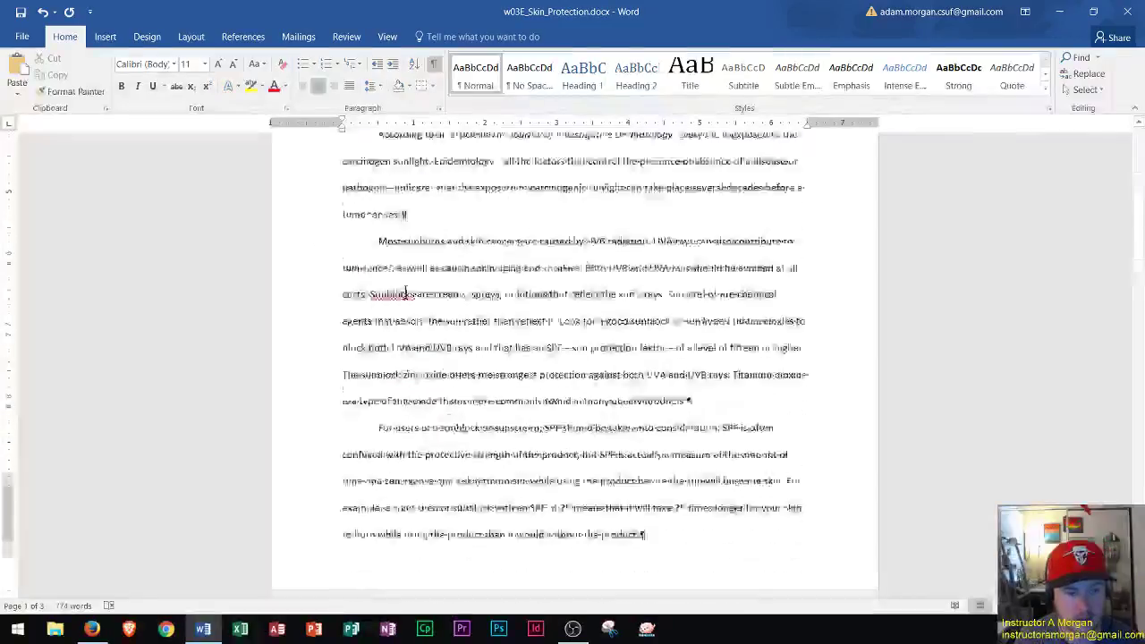
scroll(398, 502, up, 8)
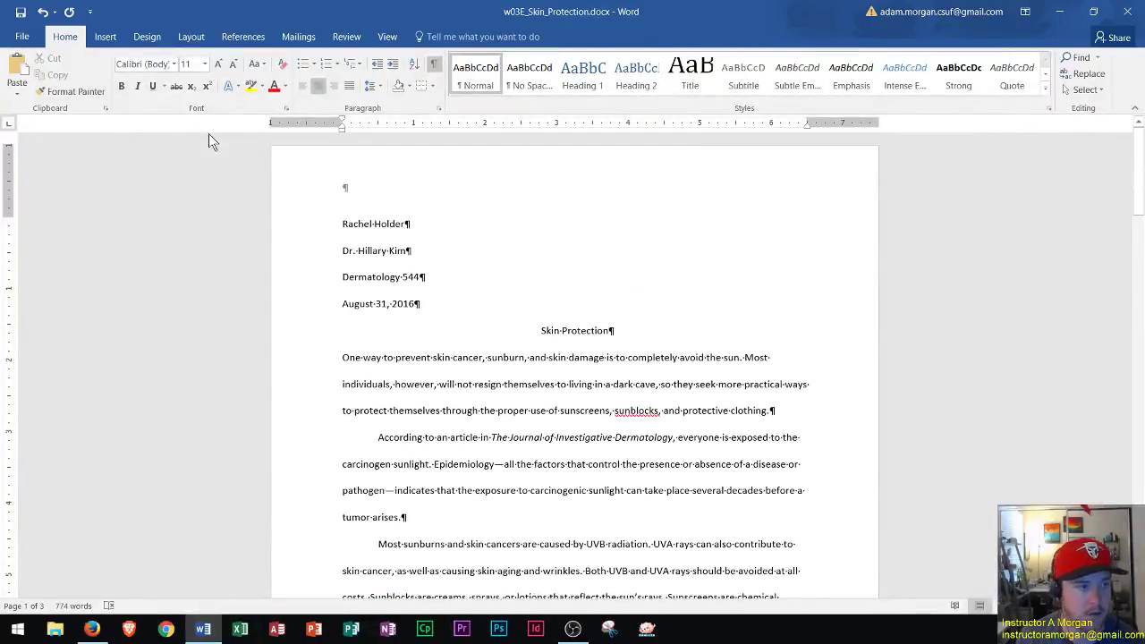
Open the page header for editing and enter the student's last name.
click(104, 37)
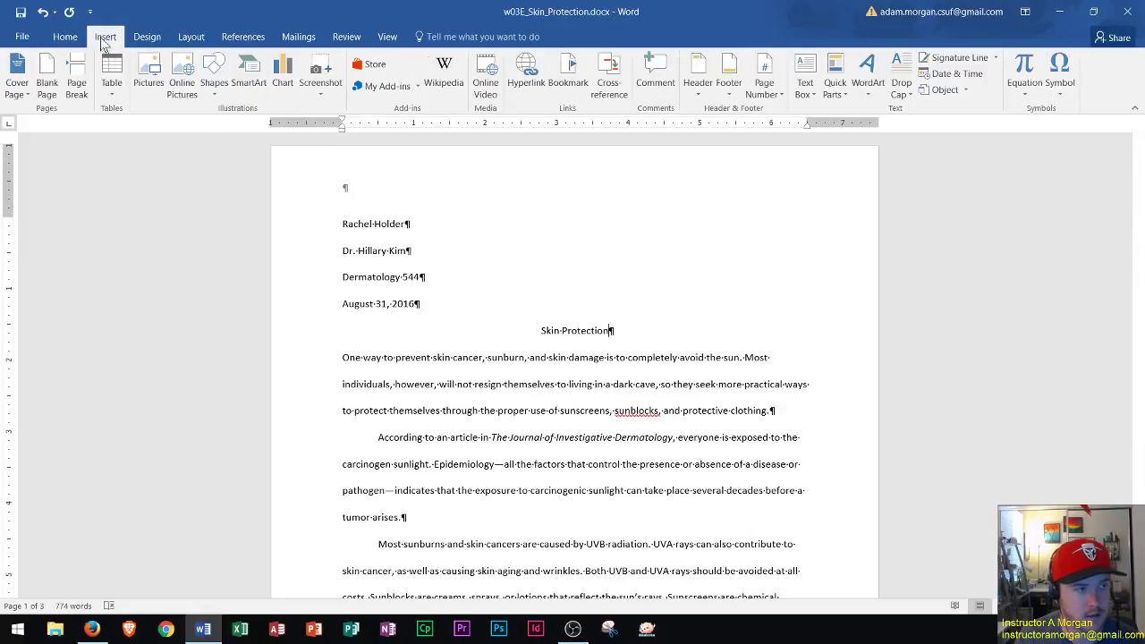
click(699, 89)
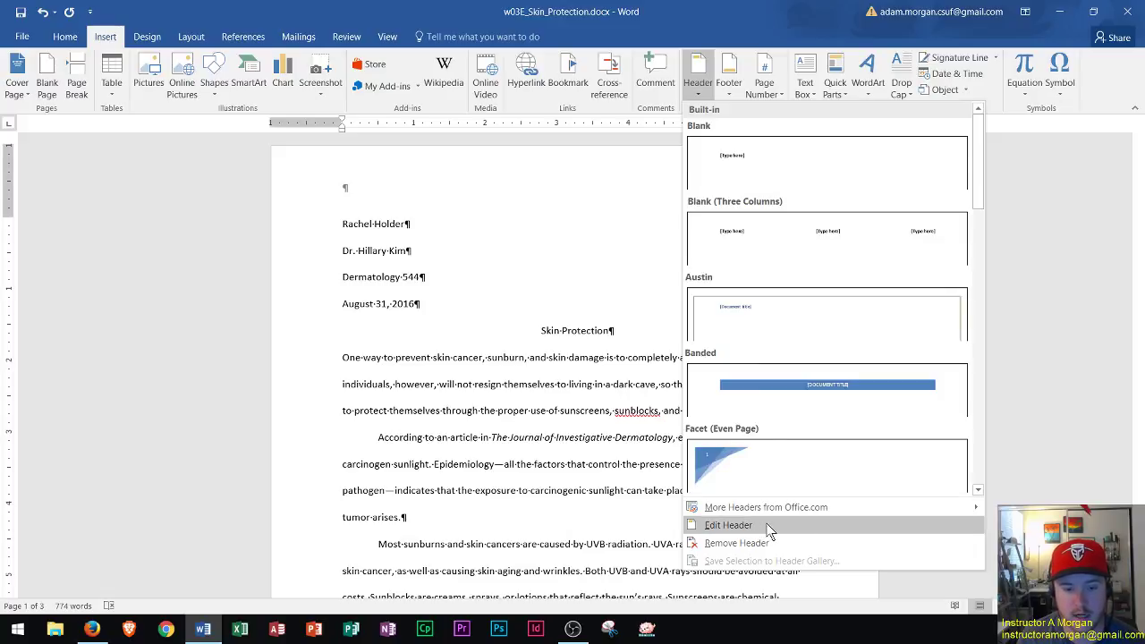
click(729, 525)
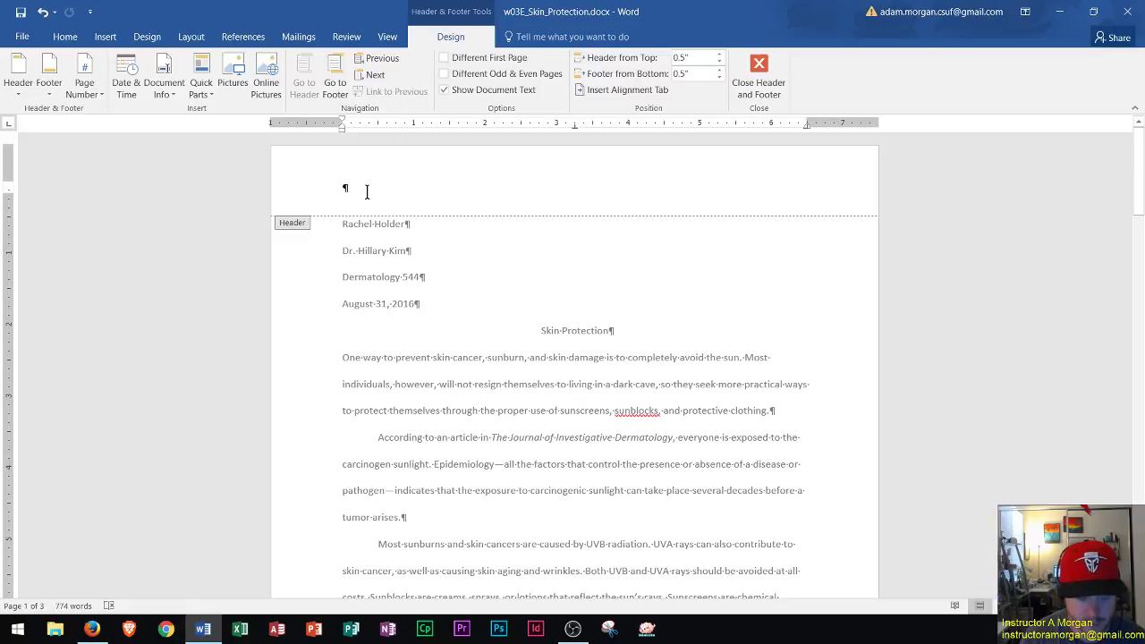
text(Holder)
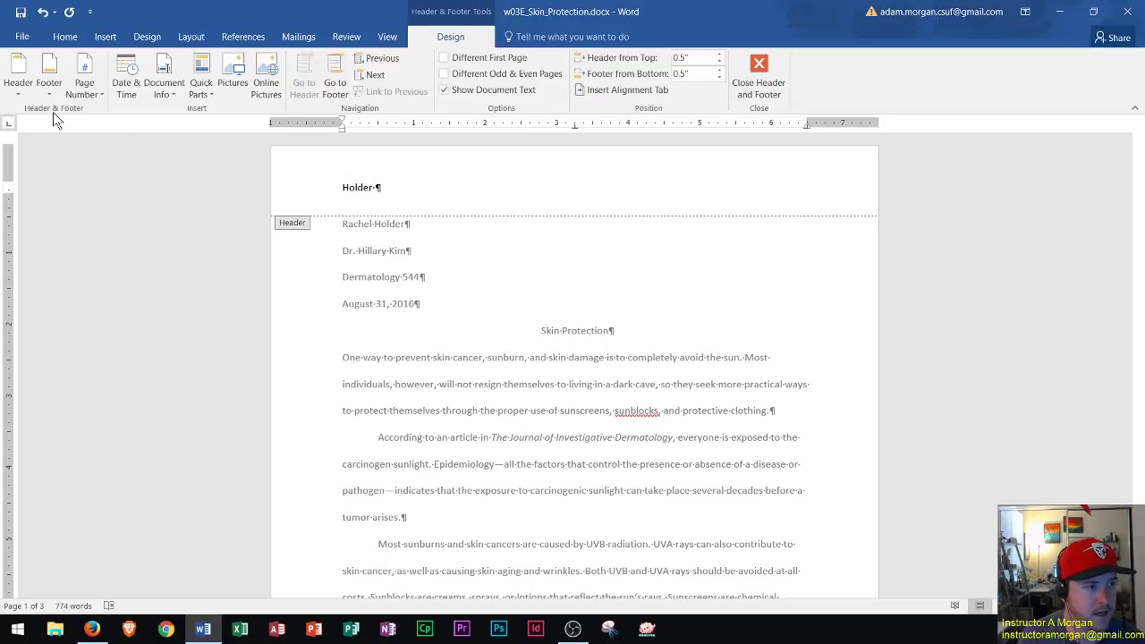
Insert a plain page number after the last name and right-align the header line.
click(84, 87)
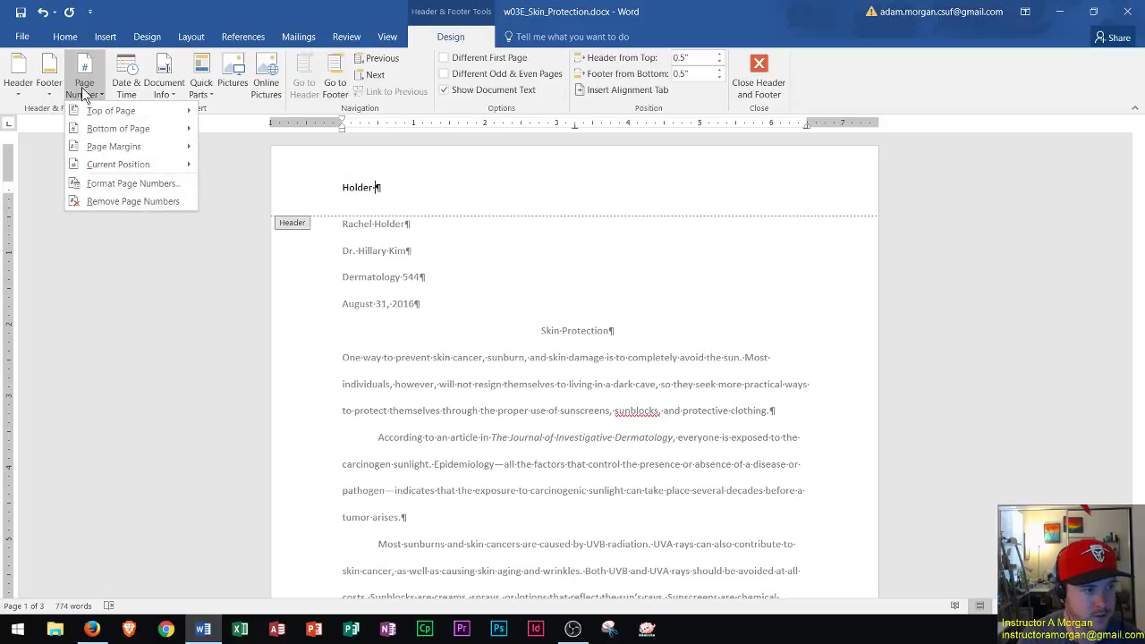
mouse_move(165, 166)
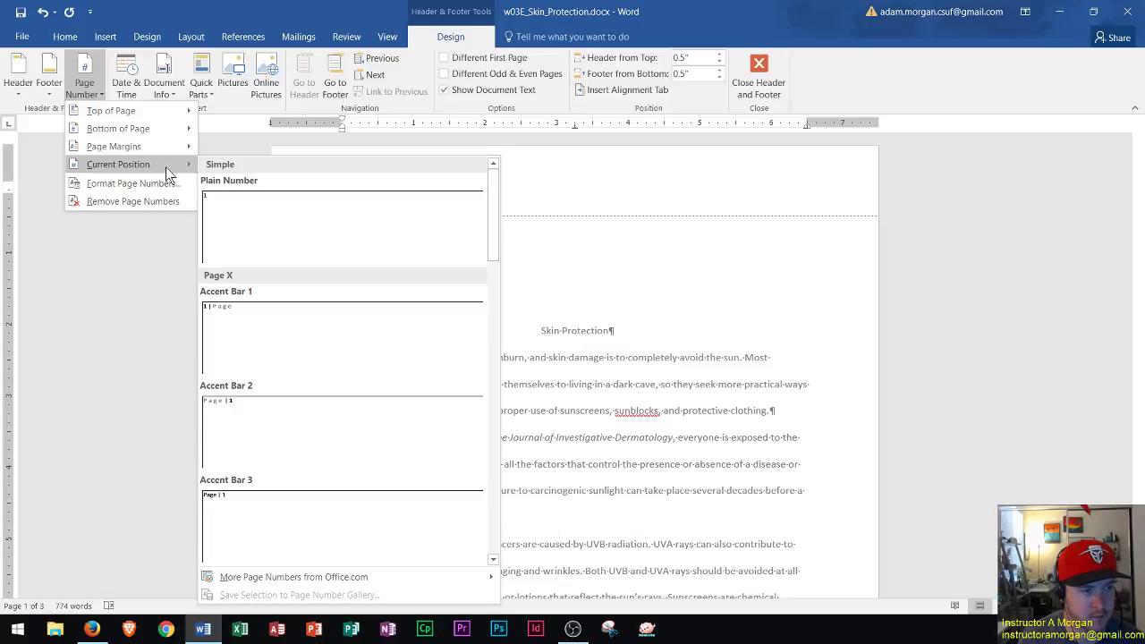
click(302, 221)
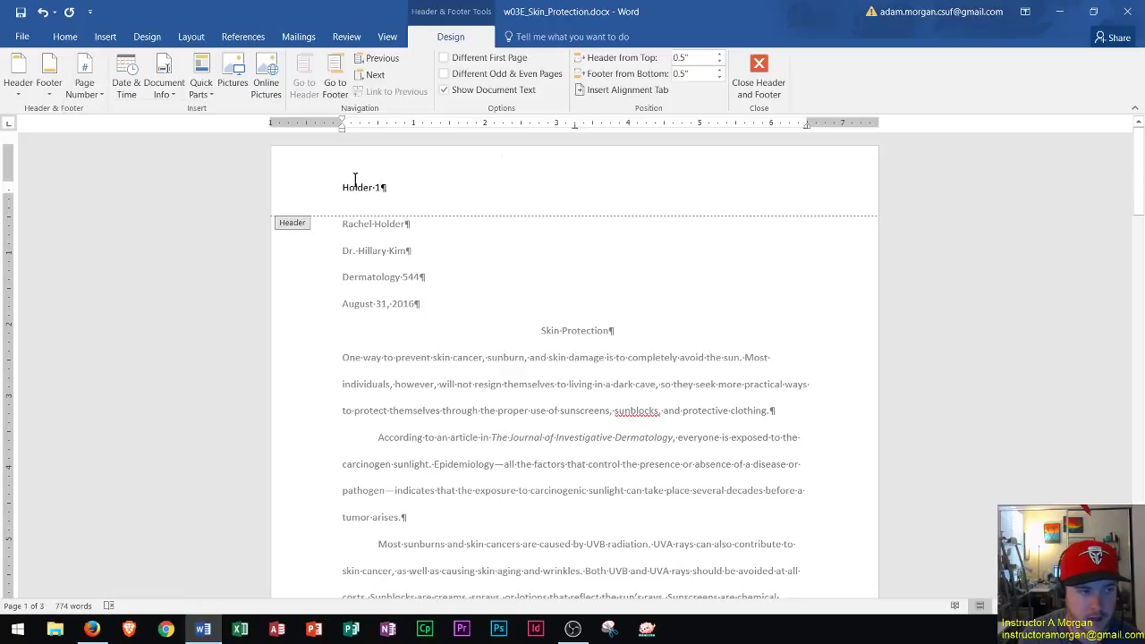
click(66, 37)
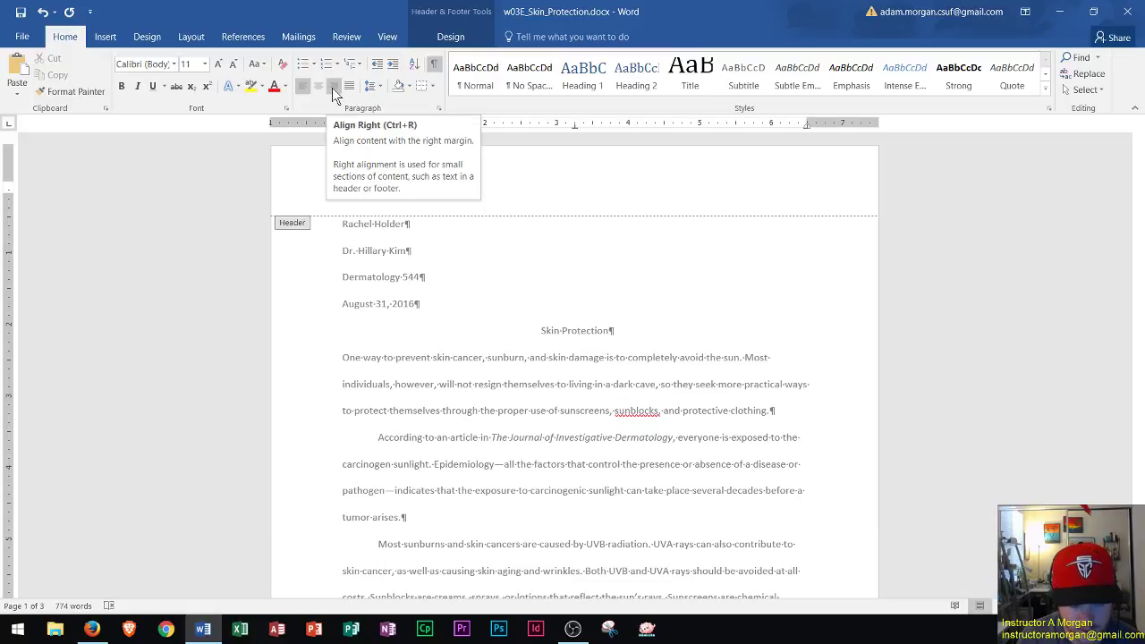
click(332, 88)
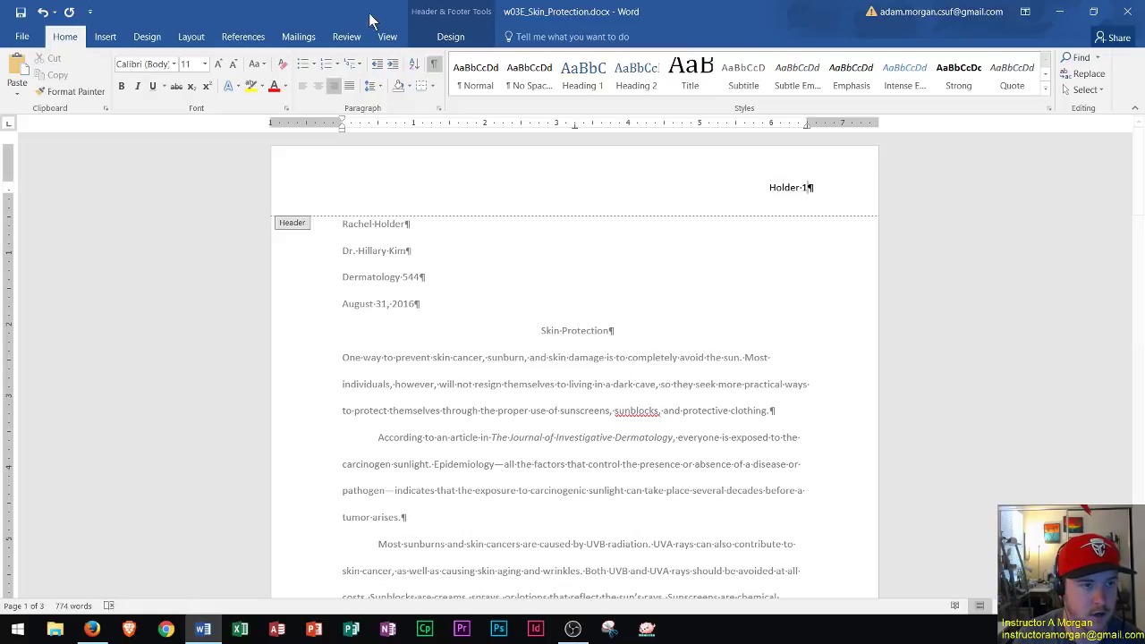
Go to the page footer and insert the File Name field, w03E_Skin_Protection.docx.
click(445, 37)
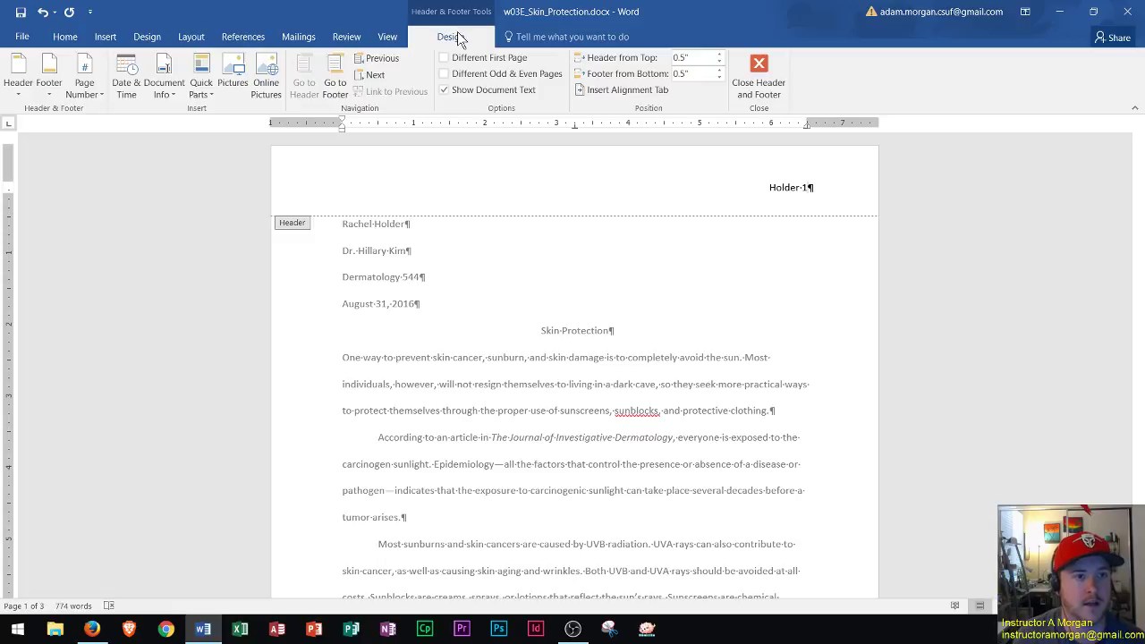
click(336, 87)
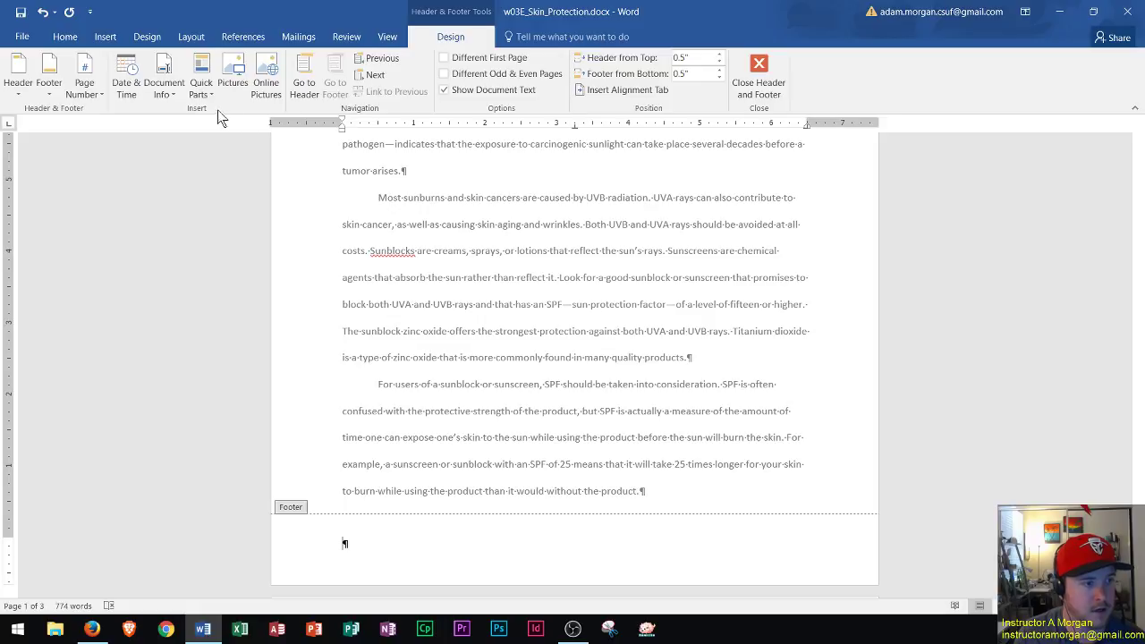
click(159, 93)
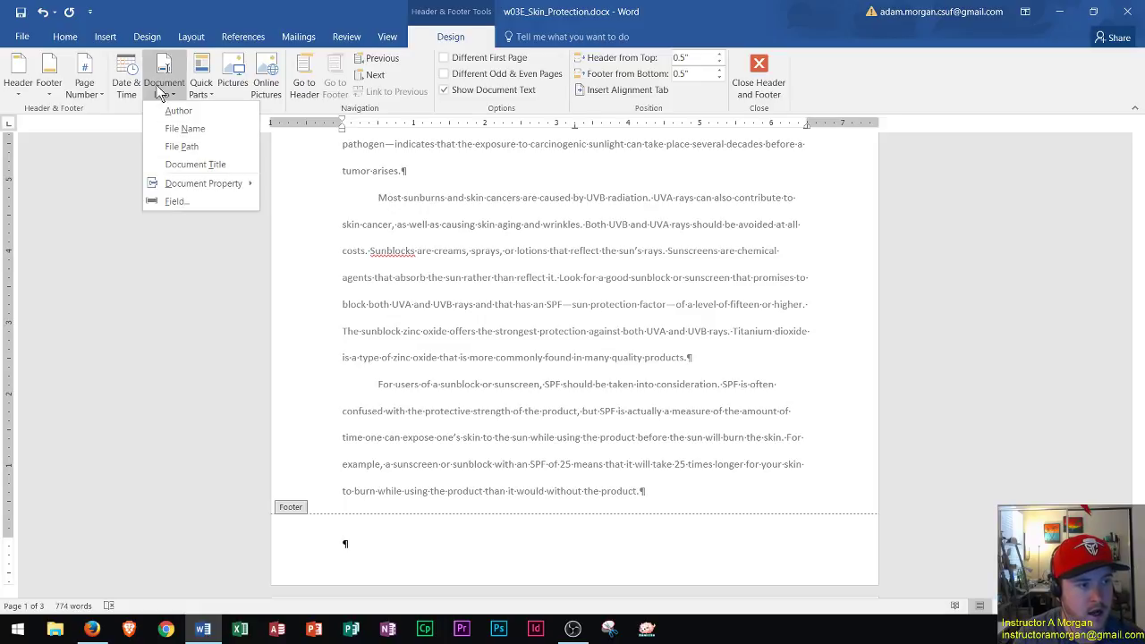
click(183, 131)
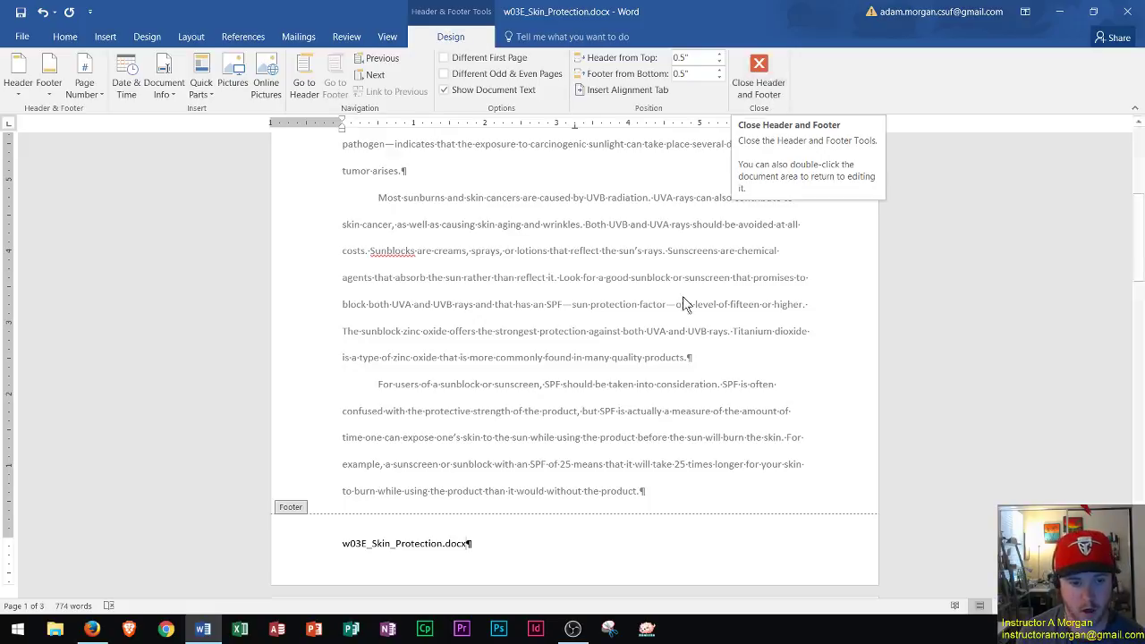
Leave header and footer editing and scroll the pages to check page-numbered headers and footer.
double_click(669, 306)
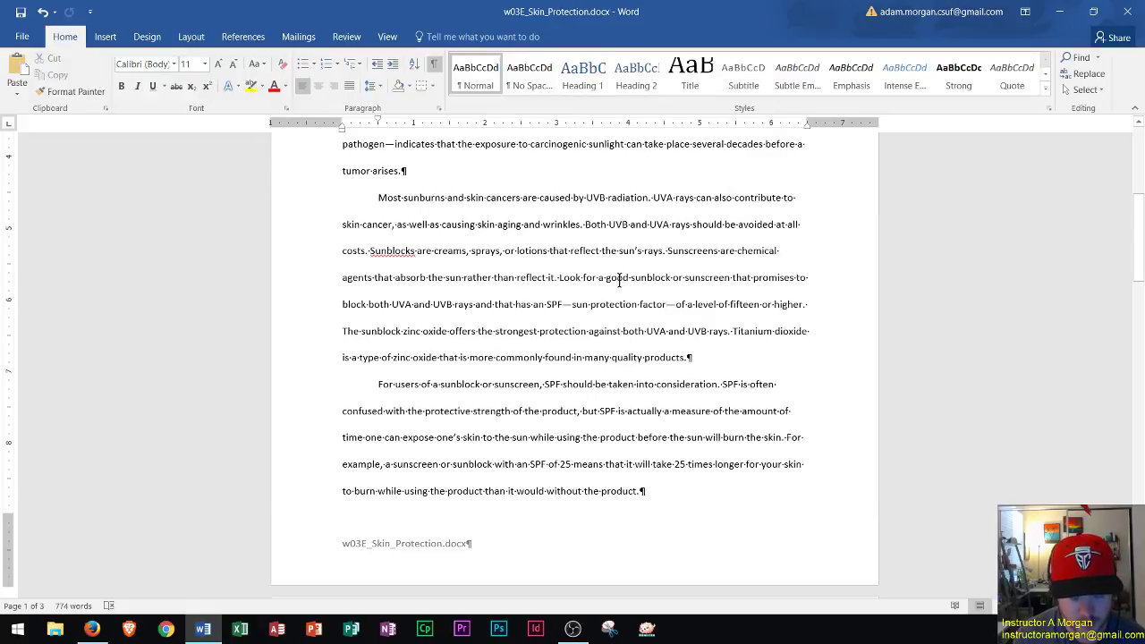
scroll(554, 331, up, 5)
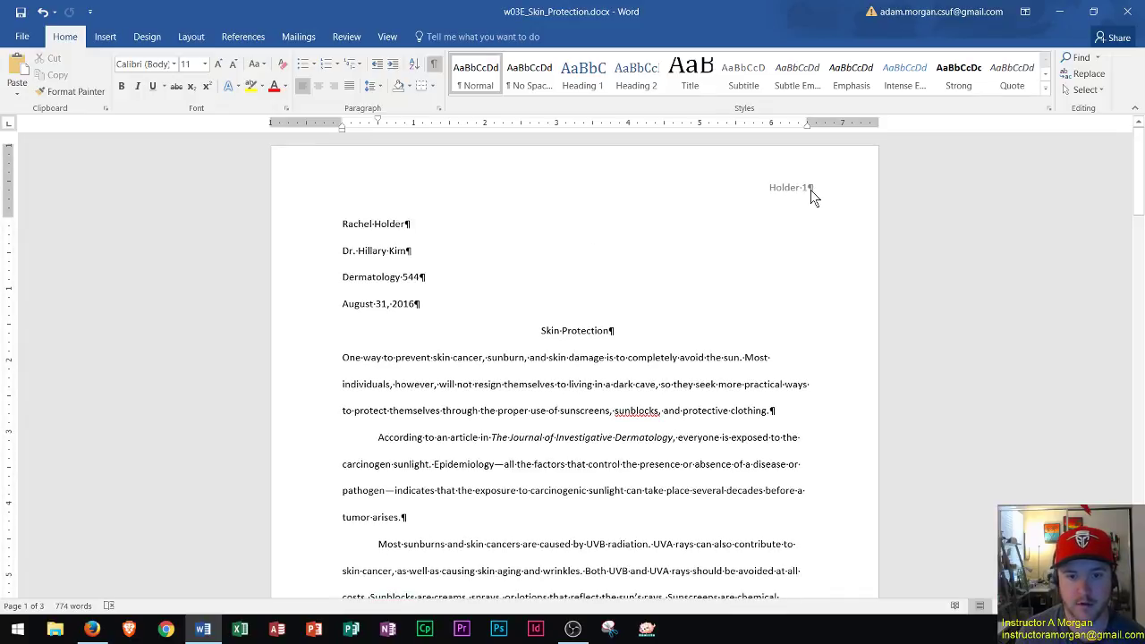
scroll(778, 268, down, 10)
scroll(744, 340, up, 6)
scroll(745, 341, up, 3)
scroll(808, 197, down, 3)
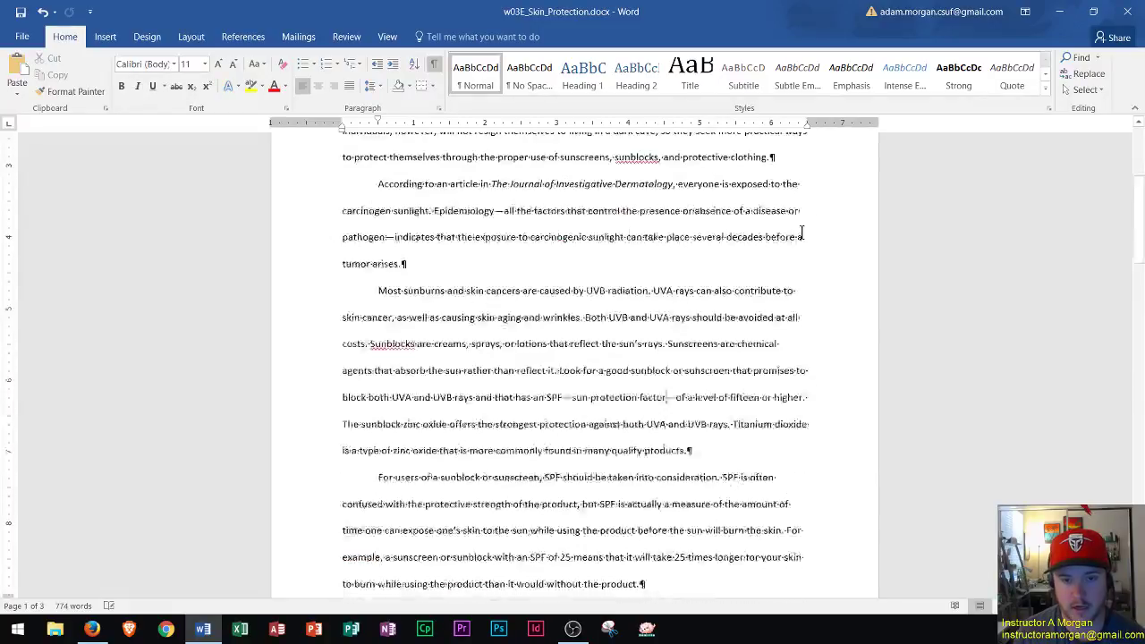
scroll(801, 233, down, 6)
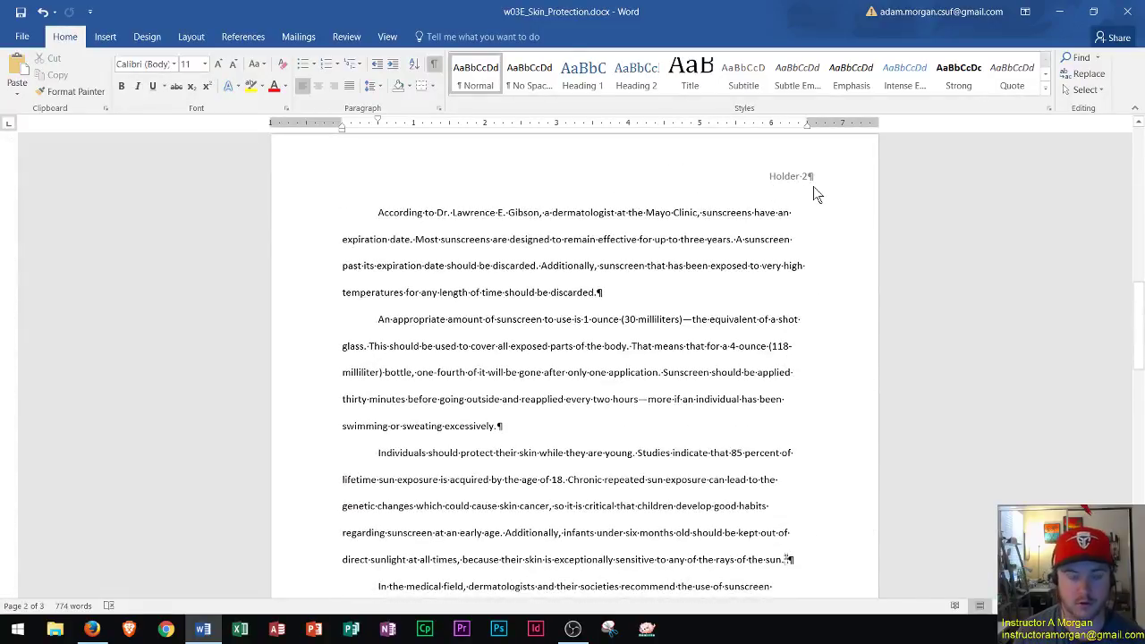
scroll(813, 188, up, 4)
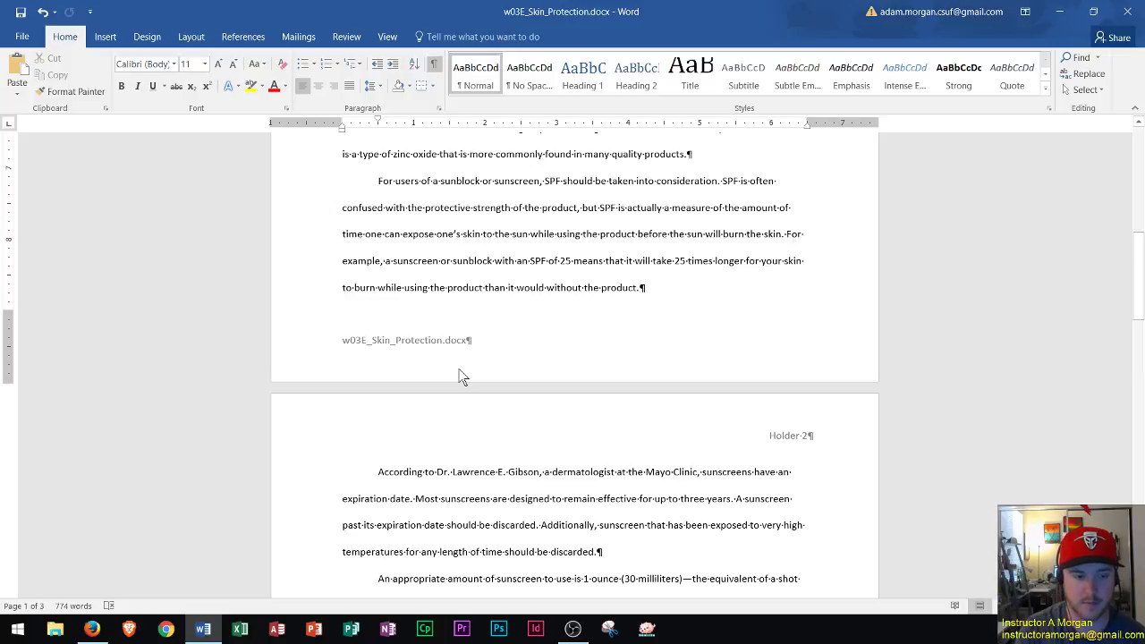
scroll(462, 376, up, 8)
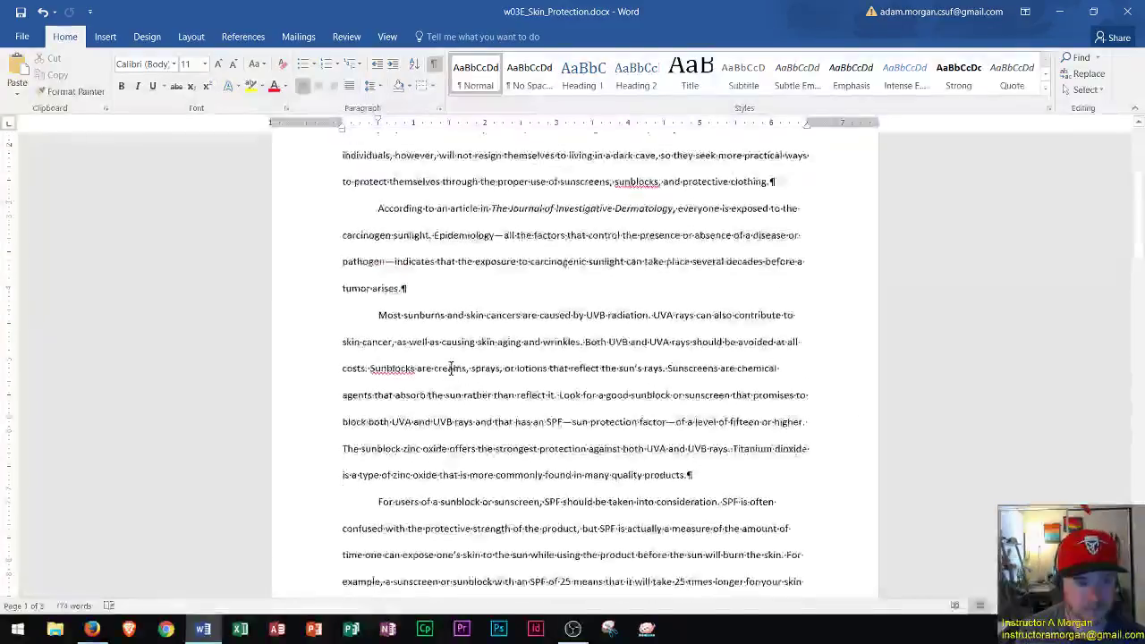